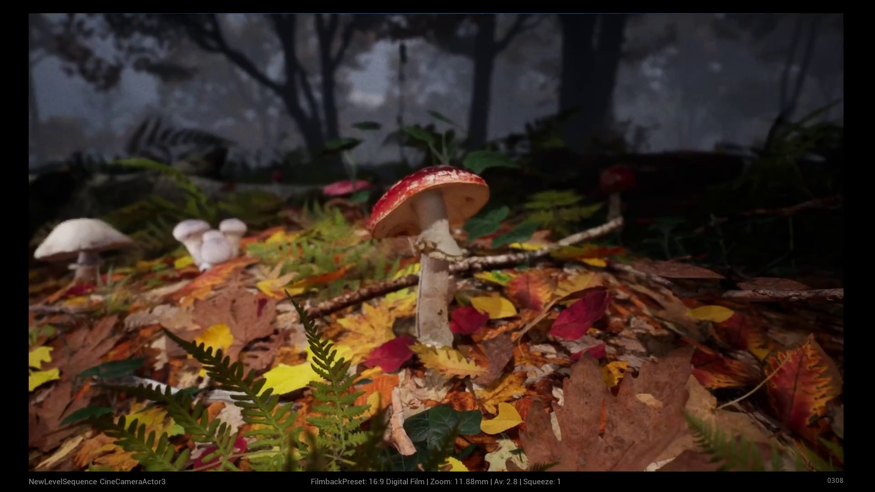
Switch the forest-floor viewport's view mode to Detail Lighting.
{"action": "left_click", "coordinate": [92, 62]}
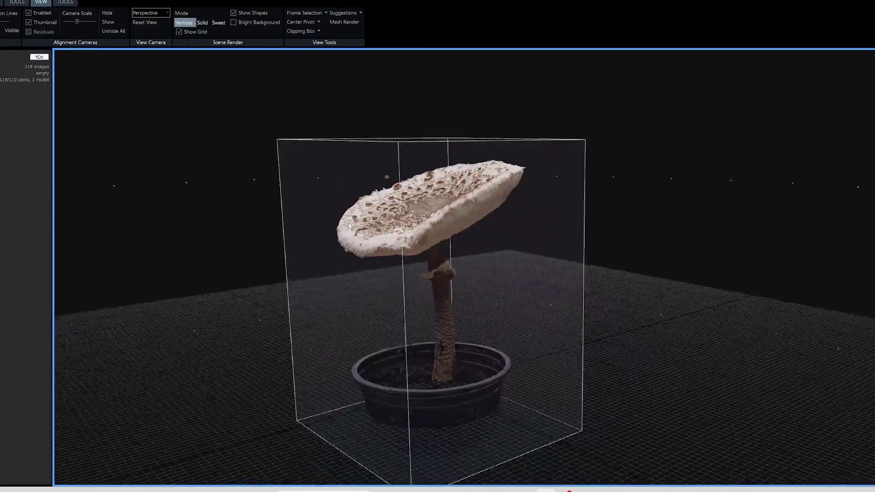
{"action": "left_click_drag", "start_coordinate": [441, 230], "coordinate": [424, 176]}
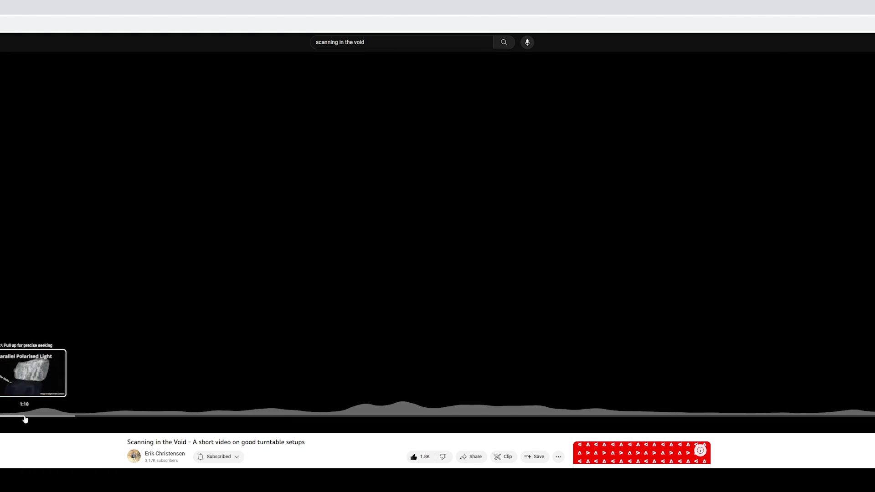
Scrub the turntable video forward to the reconstructed mushroom mesh in ZBrush.
{"action": "left_click_drag", "start_coordinate": [25, 419], "coordinate": [328, 418]}
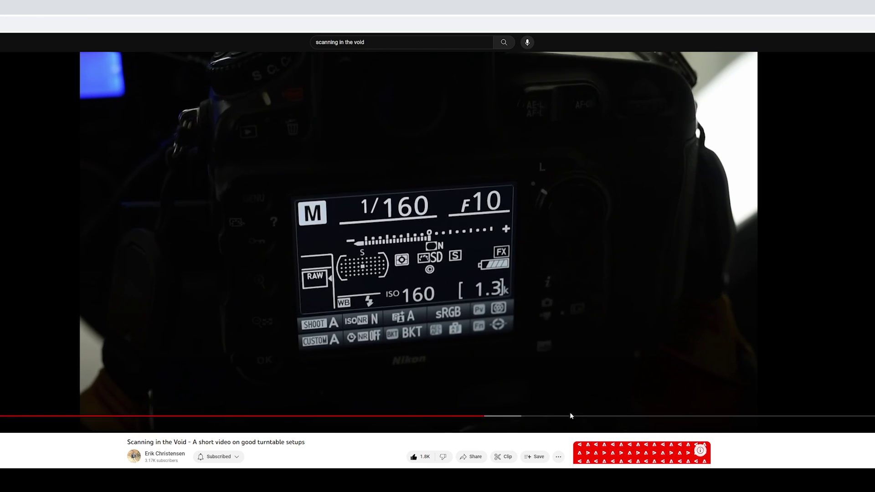
{"action": "left_click_drag", "start_coordinate": [568, 418], "coordinate": [690, 415]}
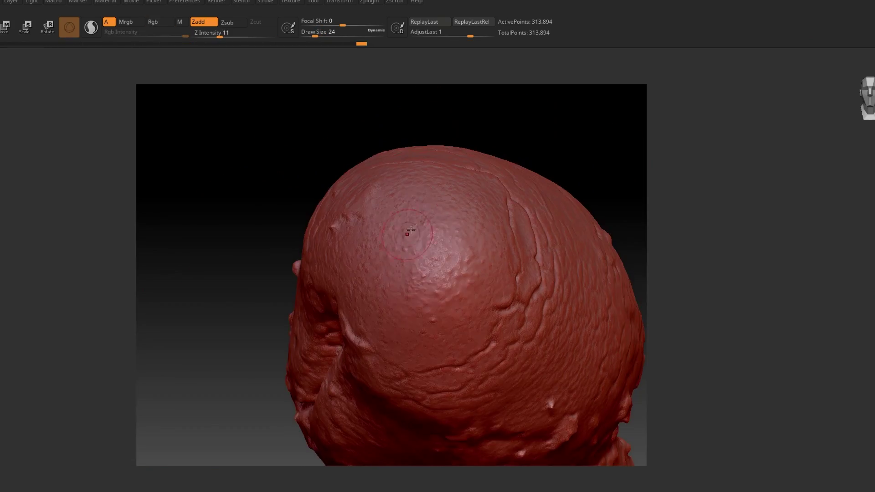
Rotate the 54,598-point mushroom and mask a rectangular region of it.
{"action": "left_click_drag", "start_coordinate": [274, 218], "coordinate": [801, 130]}
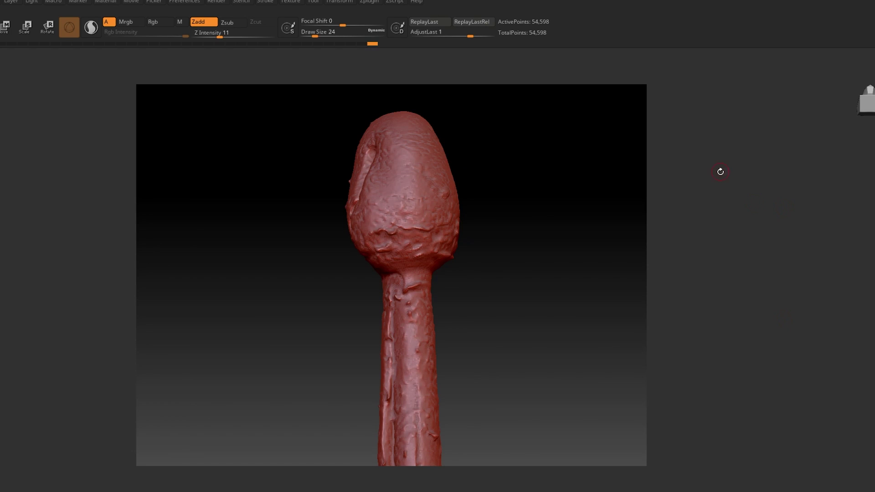
{"action": "left_click_drag", "start_coordinate": [720, 171], "coordinate": [586, 210]}
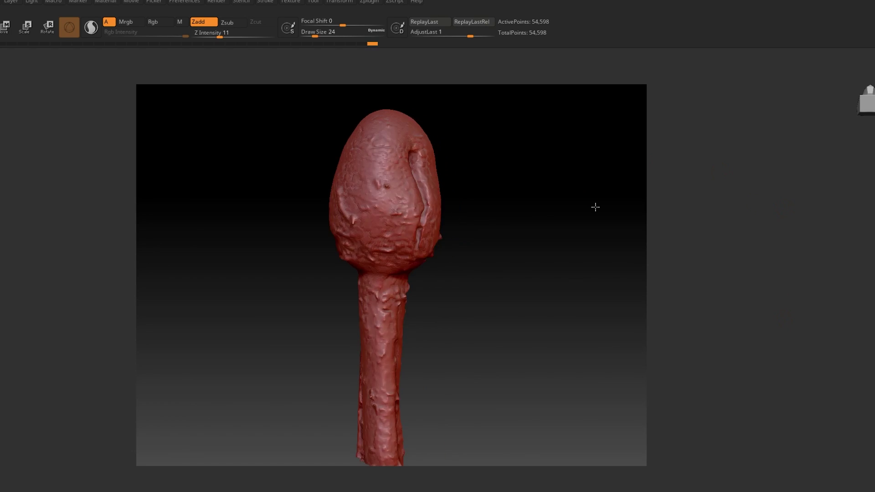
{"action": "left_click_drag", "start_coordinate": [286, 103], "coordinate": [519, 289], "text": "ctrl"}
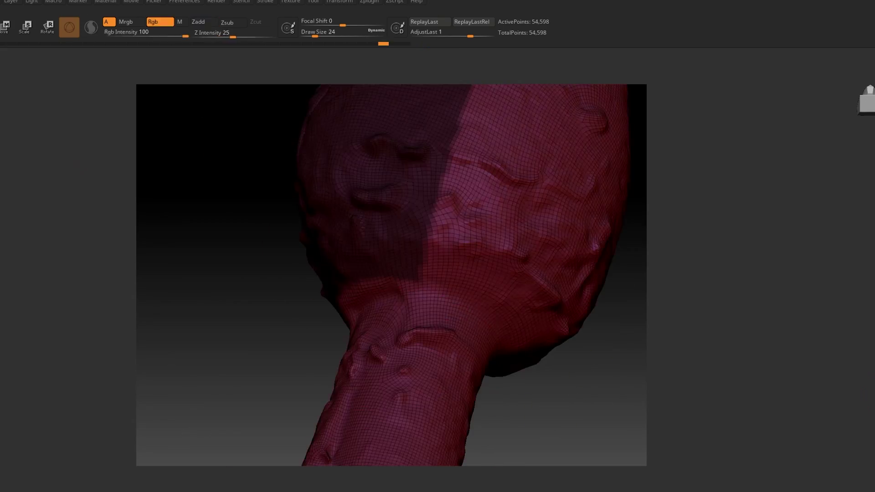
{"action": "left_click_drag", "start_coordinate": [570, 274], "coordinate": [852, 75]}
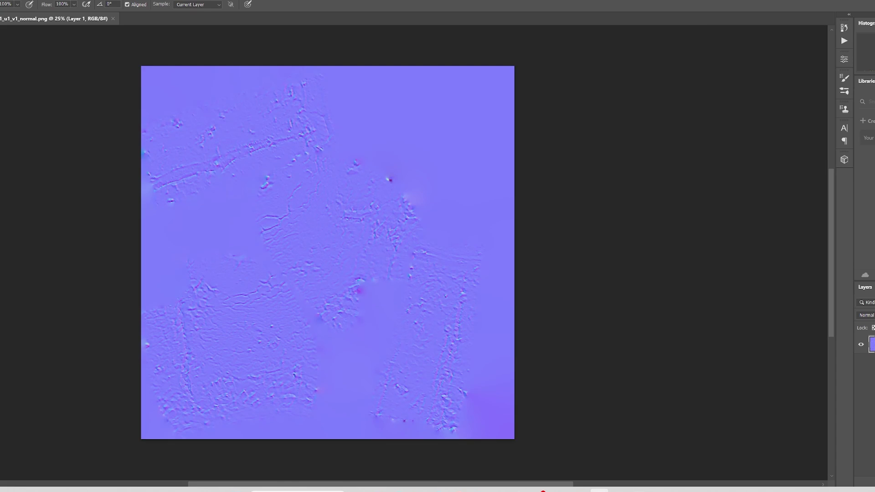
Zoom into the purple normal map canvas.
{"action": "scroll", "coordinate": [99, 213], "scroll_direction": "up", "scroll_amount": 5, "text": "alt"}
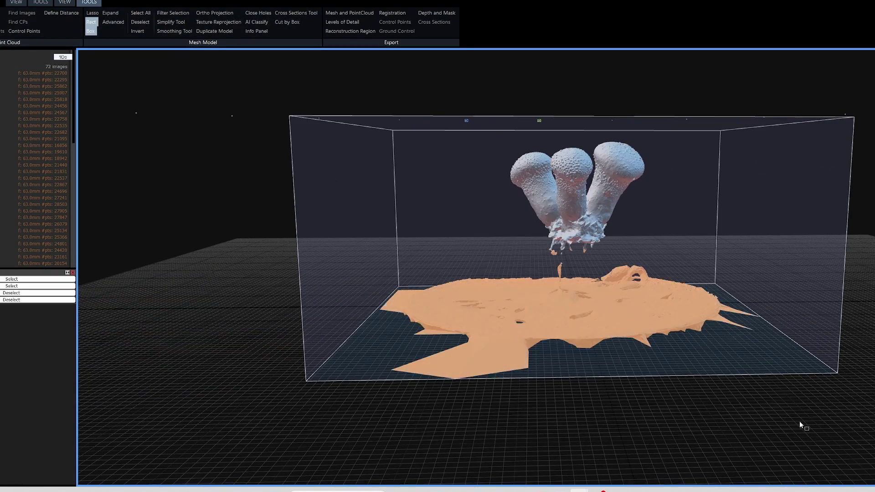
Delete the selected ground slab from the three-mushroom scan.
{"action": "key", "text": "Delete"}
{"action": "scroll", "coordinate": [551, 222], "scroll_direction": "up", "scroll_amount": 5}
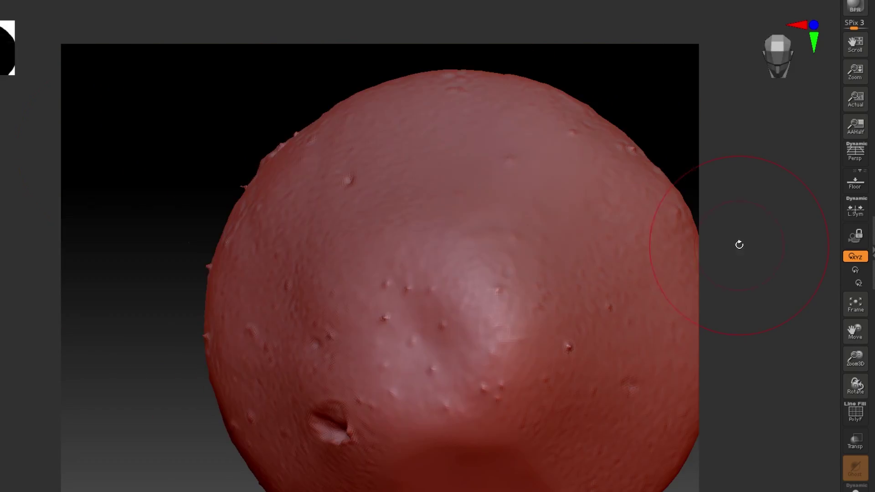
Bring up the brush palette to choose the Smooth brush for the mushroom cluster.
{"action": "key", "text": "b"}
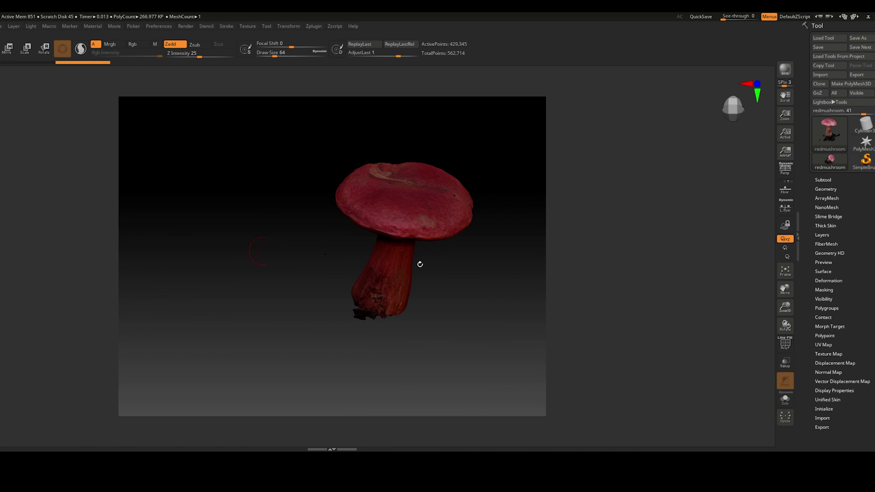
Delete hidden geometry, DynaMesh the red mushroom, and hide stray fragments underneath.
{"action": "left_click", "coordinate": [826, 189]}
{"action": "left_click", "coordinate": [825, 380]}
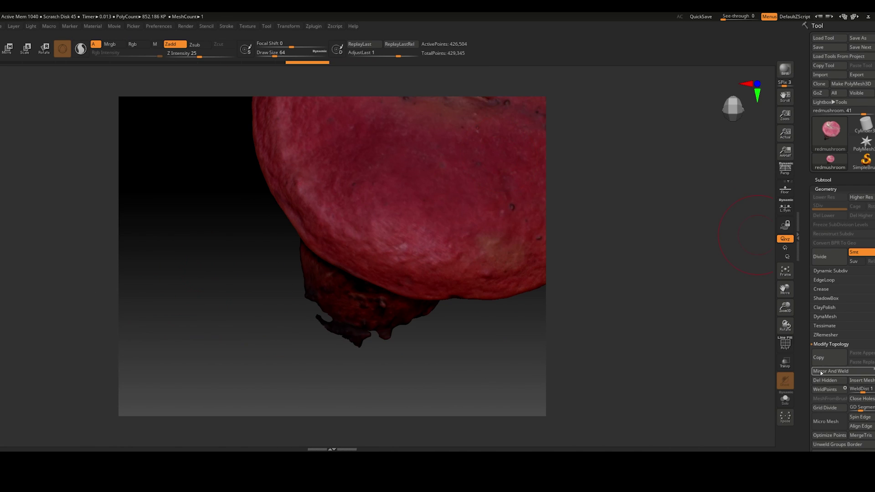
{"action": "left_click", "coordinate": [826, 316]}
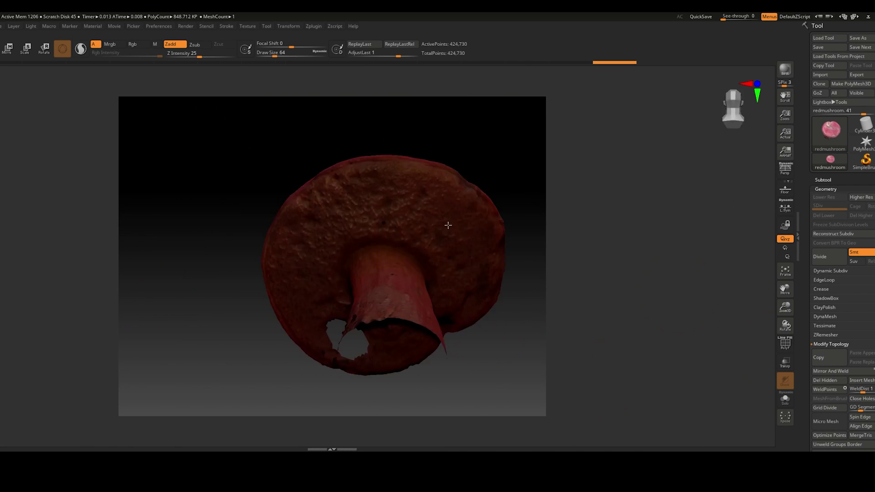
{"action": "left_click_drag", "start_coordinate": [255, 291], "coordinate": [282, 296]}
{"action": "left_click_drag", "start_coordinate": [153, 346], "coordinate": [153, 347], "text": "ctrl+shift"}
{"action": "right_click_drag", "start_coordinate": [392, 355], "coordinate": [424, 364]}
{"action": "scroll", "coordinate": [826, 361], "scroll_direction": "down", "scroll_amount": 5}
Sculpt the mushroom surface with the ThickSkinClay brush.
{"action": "left_click", "coordinate": [825, 361]}
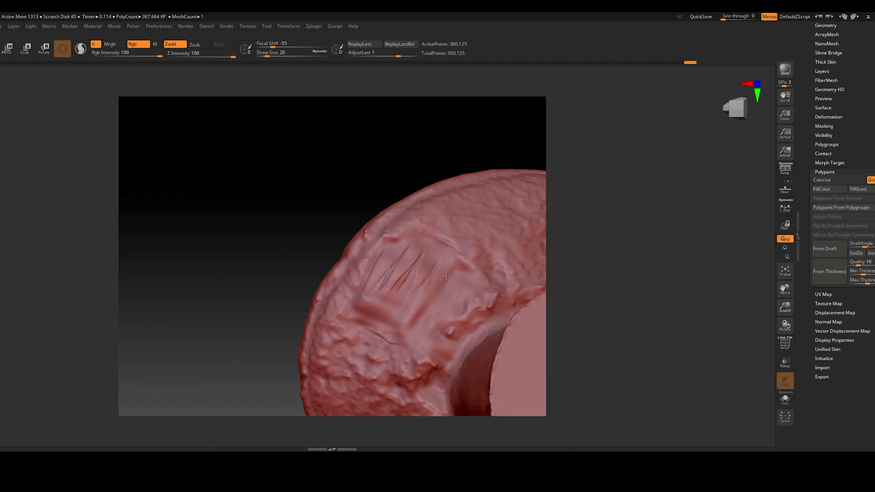
{"action": "right_click_drag", "start_coordinate": [419, 305], "coordinate": [463, 340]}
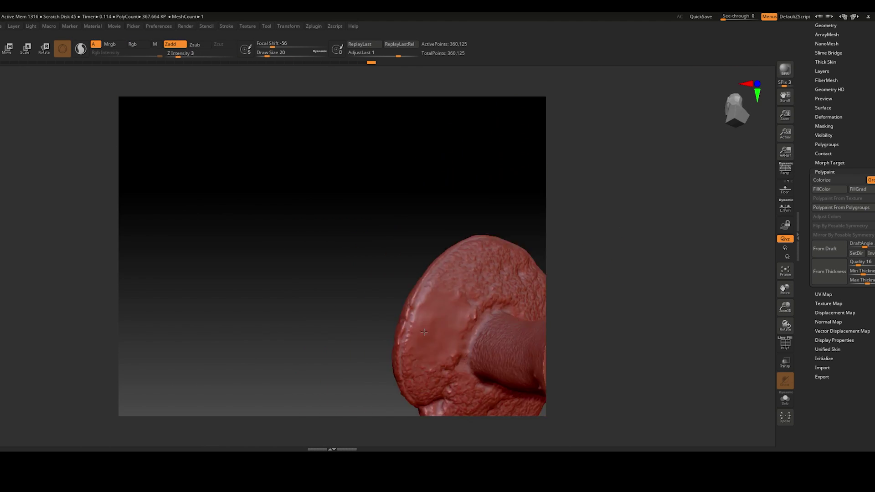
{"action": "key", "text": "b"}
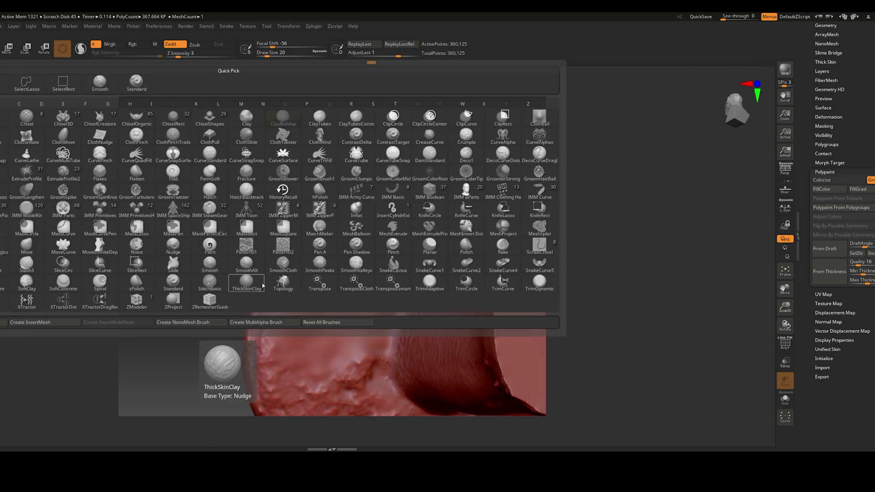
{"action": "left_click_drag", "start_coordinate": [316, 272], "coordinate": [368, 276]}
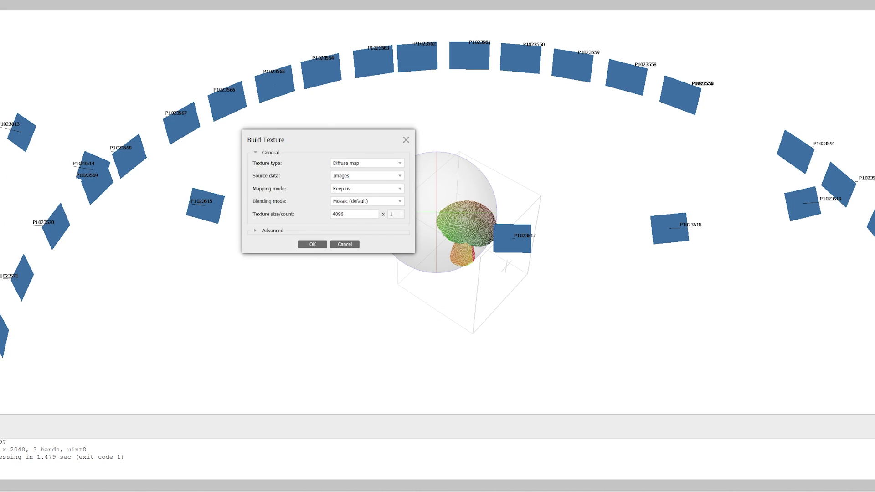
Build the pink scanned colour texture onto the cleaned red mushroom.
{"action": "left_click", "coordinate": [313, 245]}
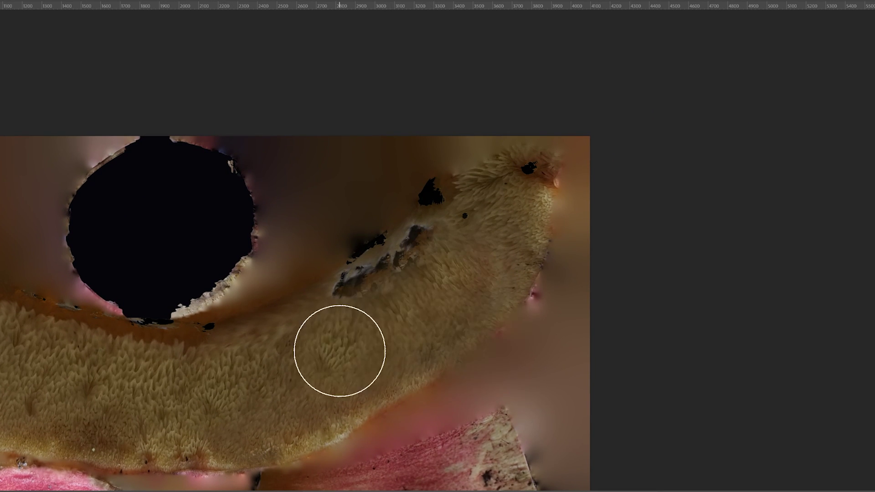
Spot-heal the black spots and dark patches on the mushroom colour texture.
{"action": "mouse_move", "coordinate": [457, 246]}
{"action": "left_mouse_down"}
{"action": "mouse_move", "coordinate": [356, 373]}
{"action": "mouse_move", "coordinate": [405, 212]}
{"action": "left_mouse_up"}
{"action": "scroll", "coordinate": [405, 213], "scroll_direction": "down", "scroll_amount": 1}
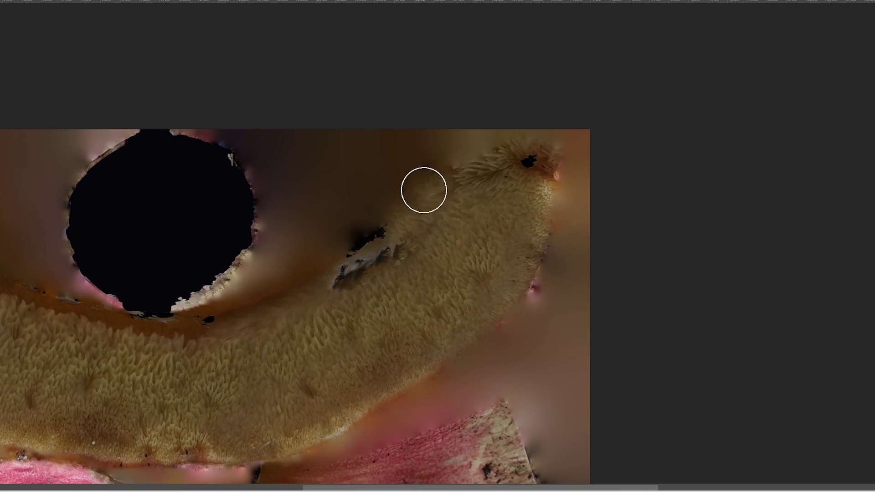
{"action": "left_click_drag", "start_coordinate": [684, 451], "coordinate": [806, 305]}
Switch to the mushroom's normal map document and zoom around it.
{"action": "key", "text": "ctrl+Tab"}
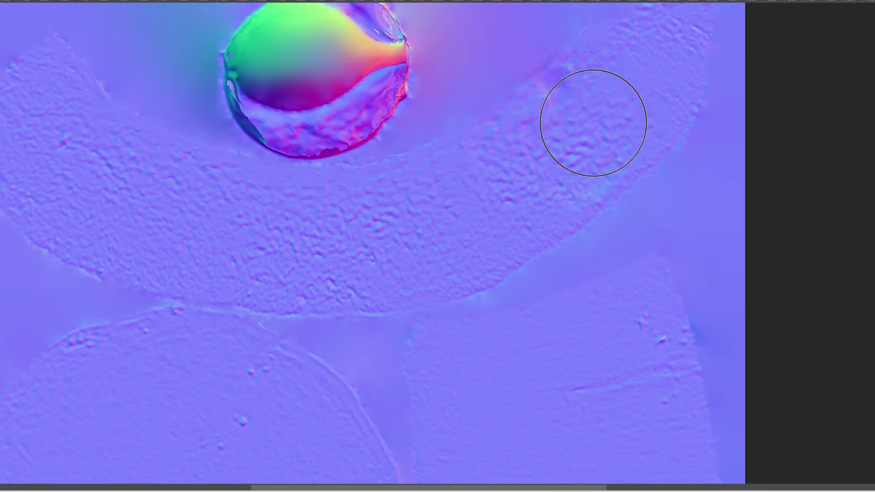
{"action": "scroll", "coordinate": [273, 169], "scroll_direction": "down", "scroll_amount": 5}
{"action": "scroll", "coordinate": [272, 168], "scroll_direction": "up", "scroll_amount": 5}
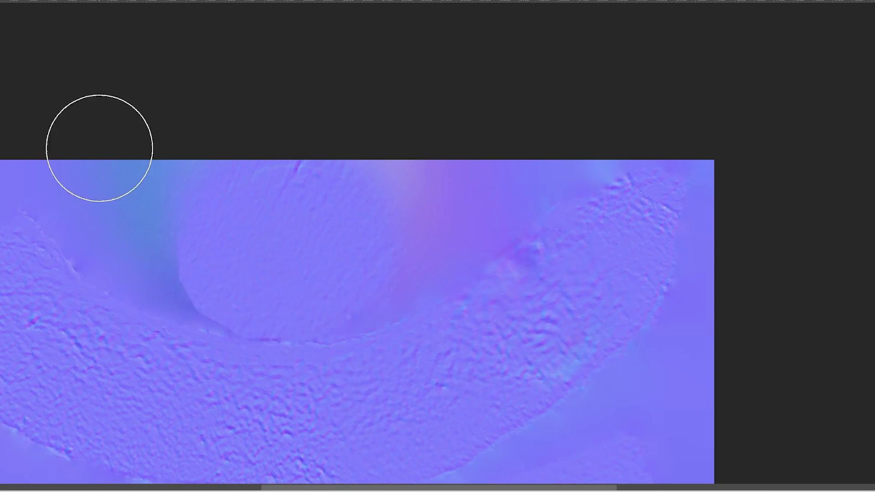
{"action": "scroll", "coordinate": [444, 196], "scroll_direction": "down", "scroll_amount": 5, "text": "alt"}
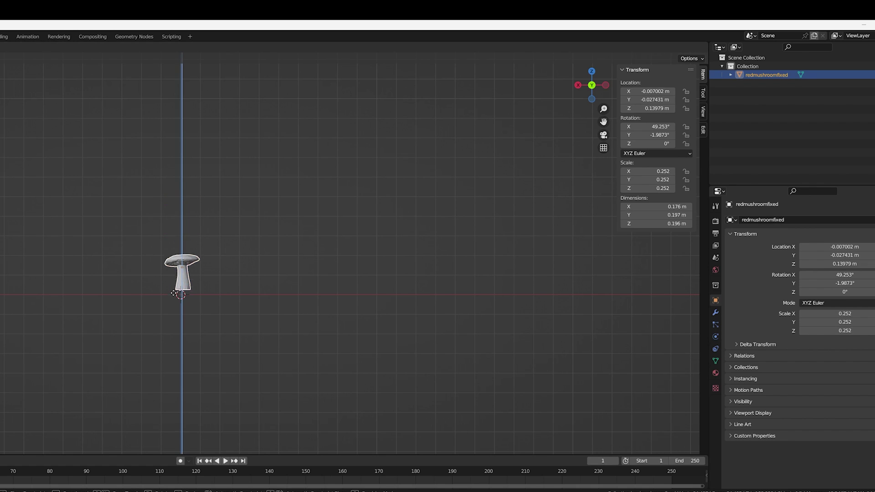
{"action": "scroll", "coordinate": [166, 308], "scroll_direction": "up", "scroll_amount": 6}
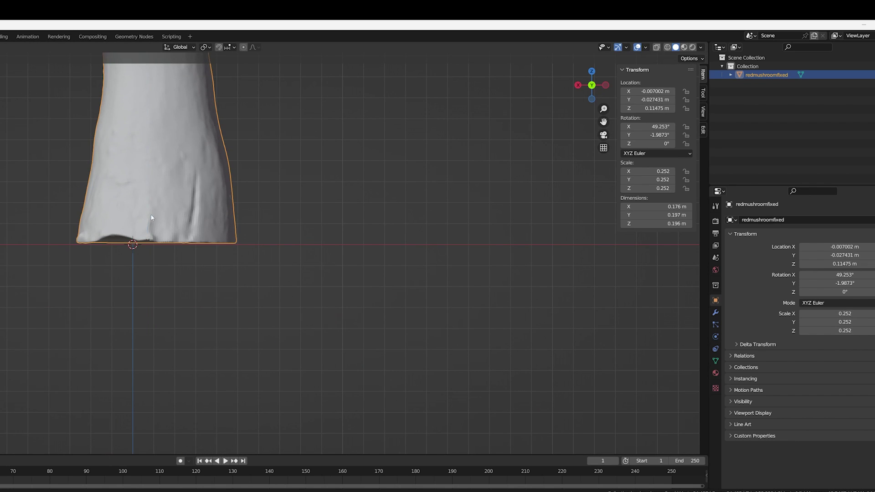
{"action": "scroll", "coordinate": [198, 207], "scroll_direction": "down", "scroll_amount": 3}
{"action": "type", "text": "s.8"}
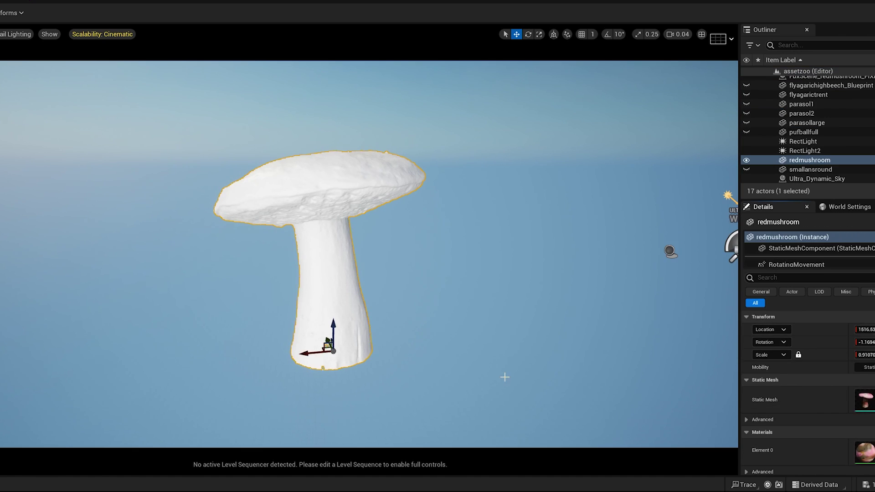
Delete the redmushroom_FIXED asset from /Game/Mushrooms in the Content Drawer.
{"action": "key", "text": "ctrl+space"}
{"action": "scroll", "coordinate": [681, 427], "scroll_direction": "down", "scroll_amount": 1}
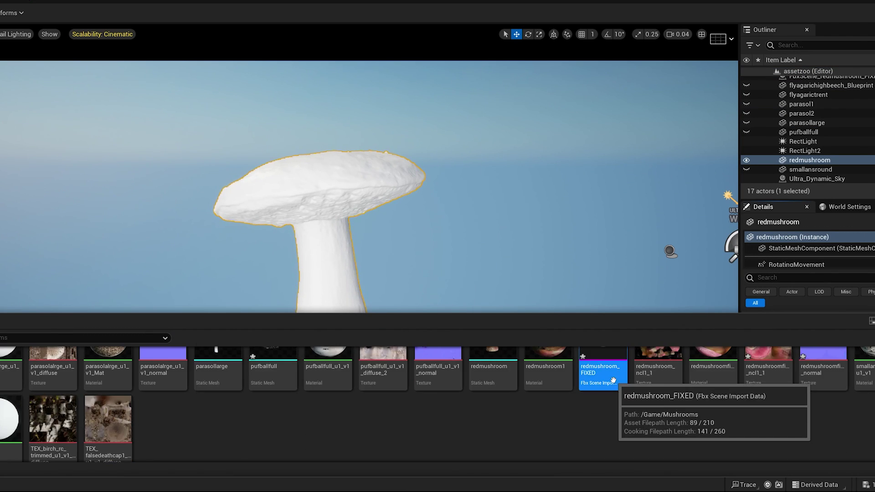
{"action": "key", "text": "Delete"}
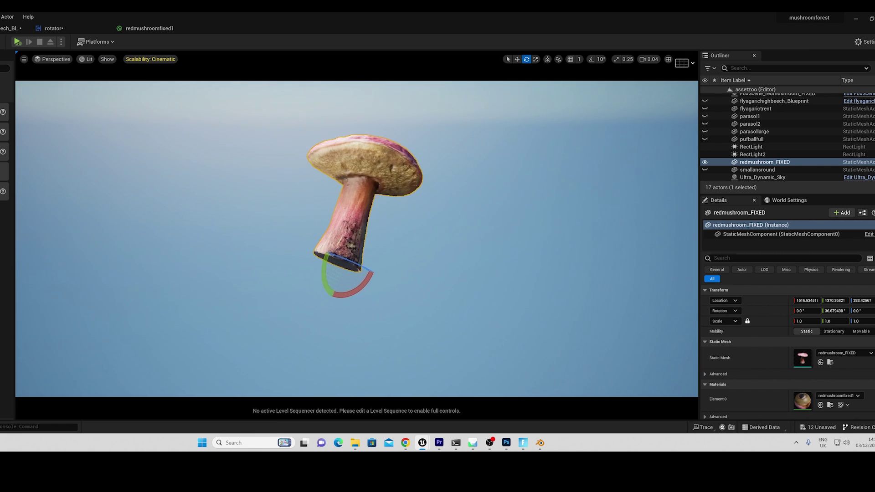
{"action": "right_click_drag", "start_coordinate": [347, 200], "coordinate": [273, 198]}
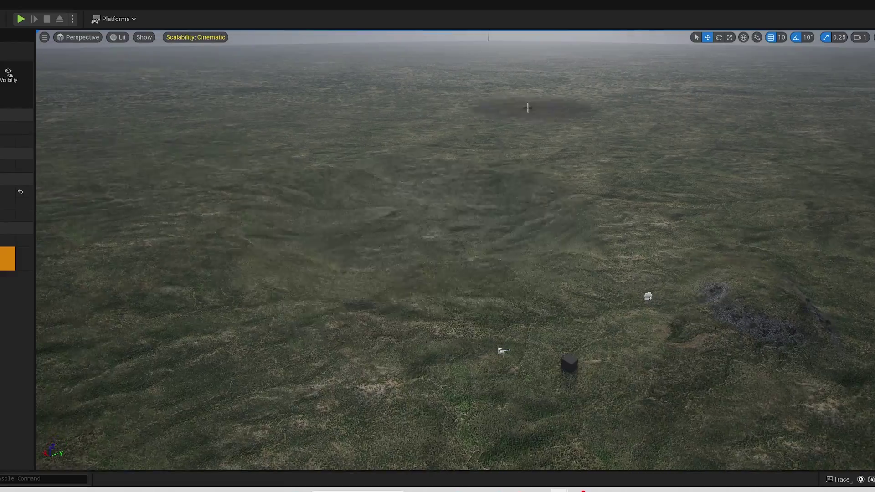
Select the landscape, fly across the tree-covered hills and descend into the forest at ground level.
{"action": "left_click", "coordinate": [312, 231]}
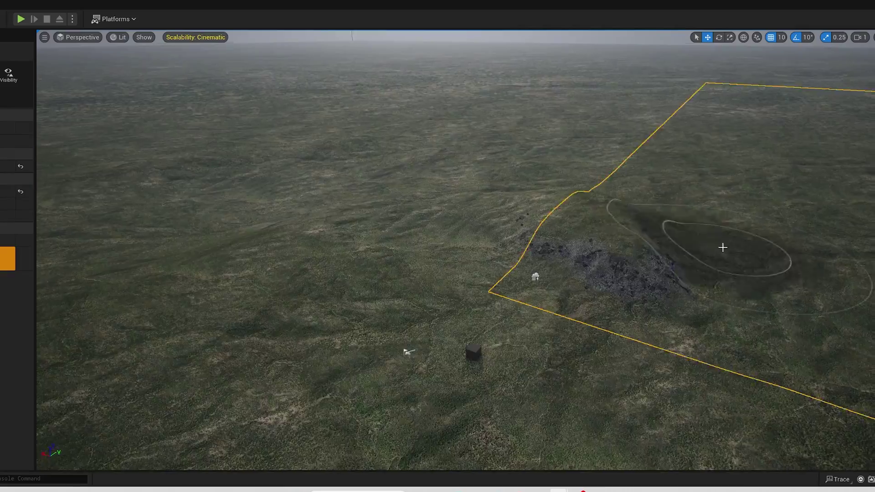
{"action": "right_click_drag", "start_coordinate": [774, 262], "coordinate": [103, 421]}
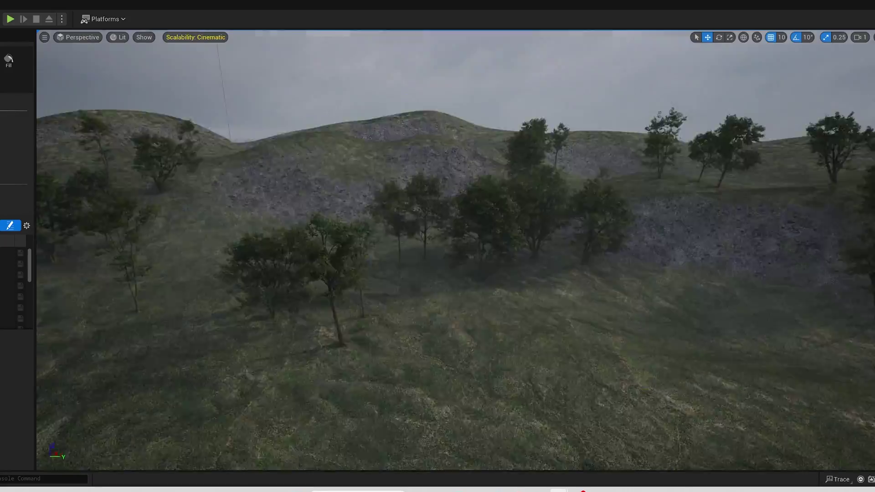
{"action": "right_click_drag", "start_coordinate": [328, 234], "coordinate": [328, 234]}
{"action": "right_click_drag", "start_coordinate": [78, 196], "coordinate": [78, 196]}
{"action": "right_click_drag", "start_coordinate": [326, 311], "coordinate": [147, 214]}
{"action": "right_click_drag", "start_coordinate": [484, 290], "coordinate": [485, 290]}
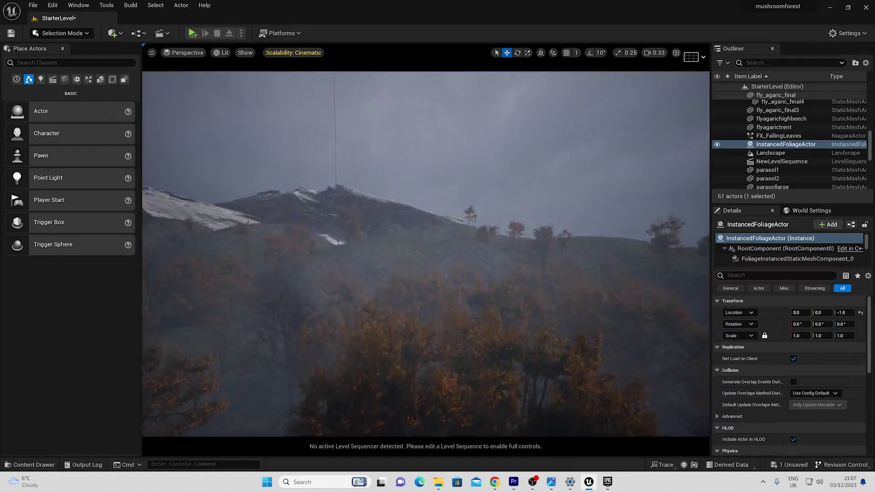
Search 'foliage' in the Outliner and select BP_GlobalFoliageActor_UE5 to edit its season settings.
{"action": "right_click_drag", "start_coordinate": [324, 213], "coordinate": [323, 232]}
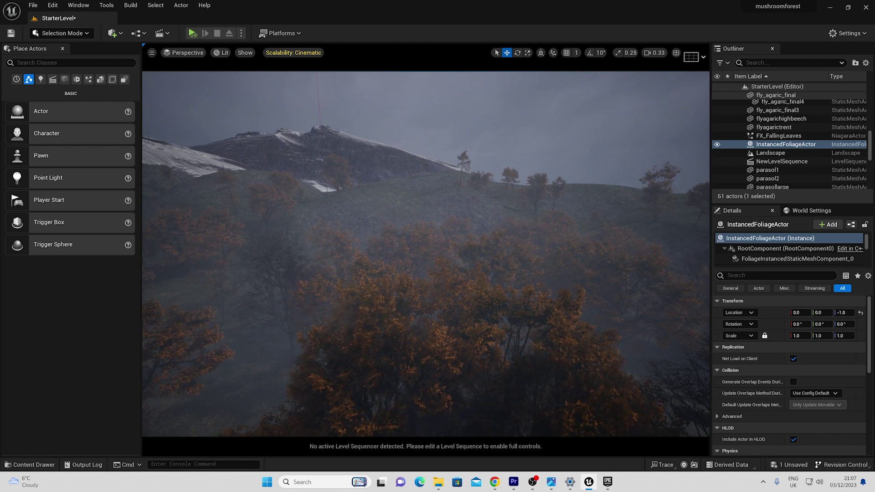
{"action": "right_click_drag", "start_coordinate": [324, 232], "coordinate": [560, 381]}
{"action": "scroll", "coordinate": [582, 293], "scroll_direction": "up", "scroll_amount": 5}
{"action": "right_click_drag", "start_coordinate": [603, 273], "coordinate": [302, 203]}
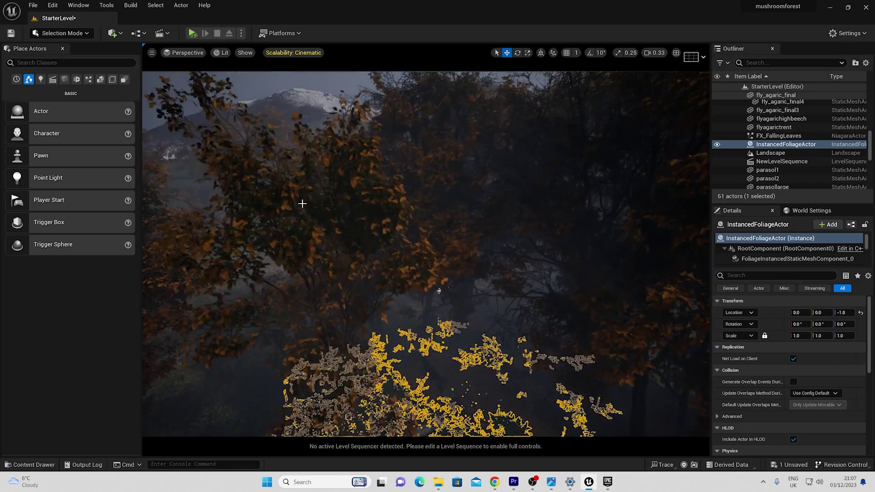
{"action": "left_click", "coordinate": [747, 64]}
{"action": "type", "text": "foliag"}
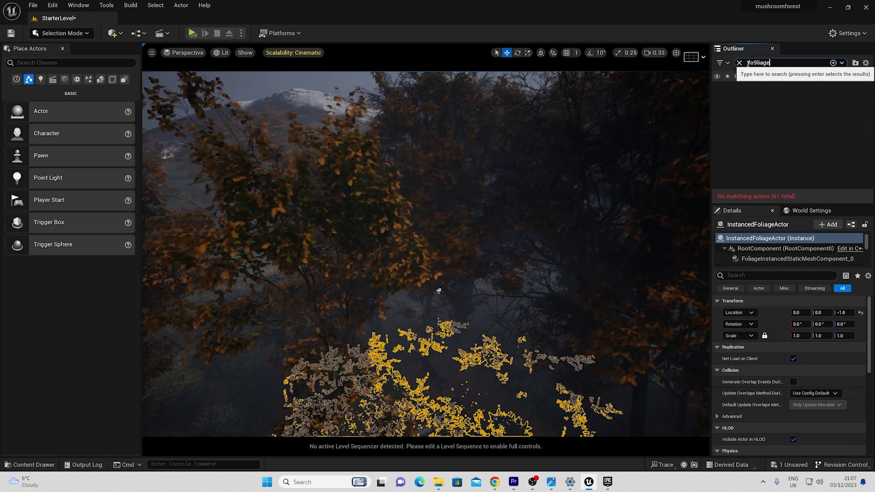
{"action": "type", "text": "e"}
{"action": "left_click", "coordinate": [770, 94]}
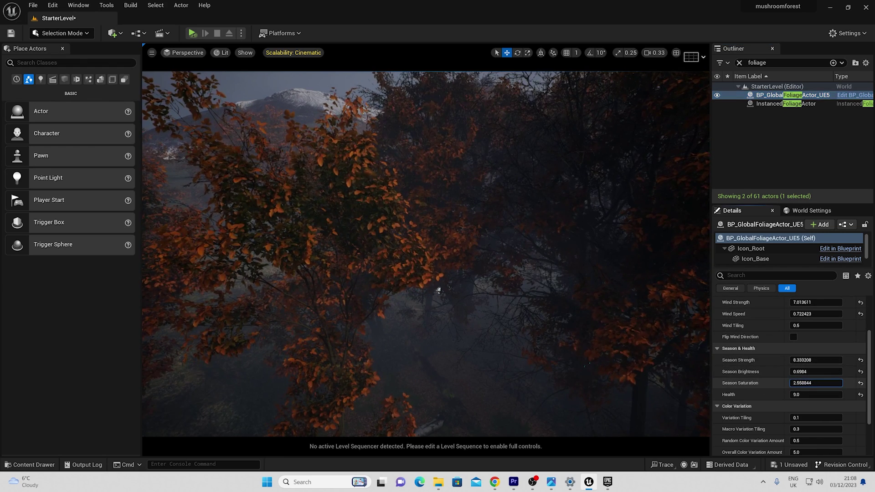
{"action": "mouse_move", "coordinate": [590, 323]}
{"action": "right_mouse_down"}
{"action": "mouse_move", "coordinate": [589, 315]}
{"action": "mouse_move", "coordinate": [592, 335]}
{"action": "mouse_move", "coordinate": [588, 314]}
{"action": "right_mouse_up"}
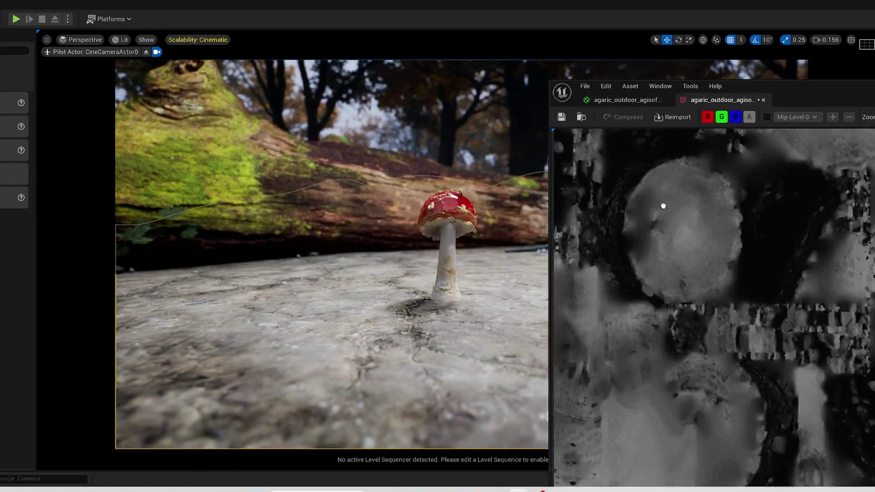
Save the fly agaric material, accept the new rectangle plane and subdivide it for sculpting.
{"action": "left_click", "coordinate": [561, 117]}
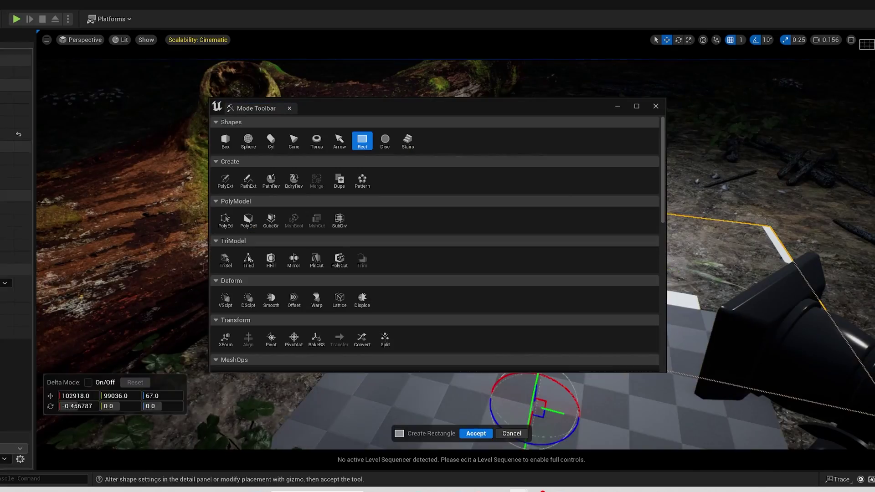
{"action": "key", "text": "Return"}
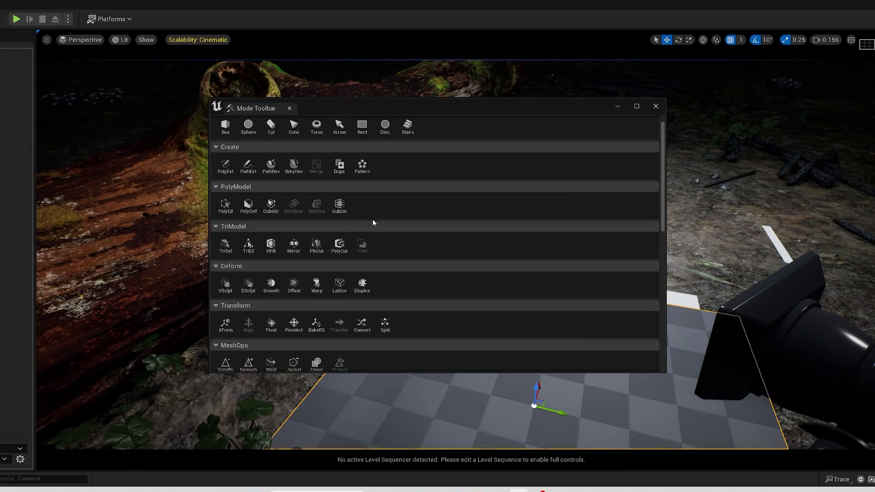
{"action": "left_click", "coordinate": [248, 300]}
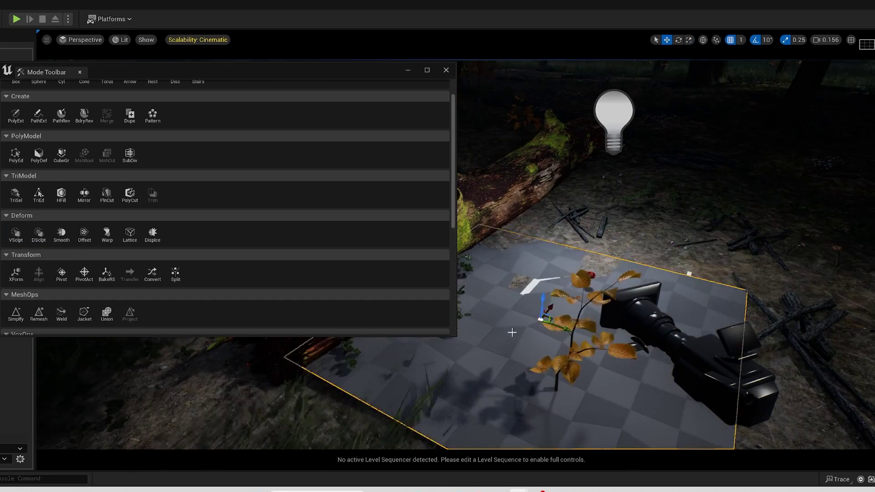
{"action": "left_click", "coordinate": [130, 155]}
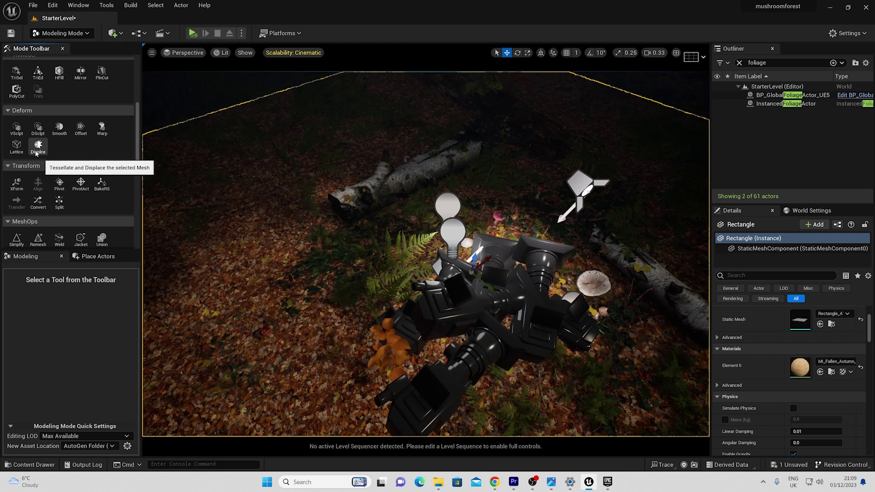
Displace the ground plane with the fallen-leaf Texture2D map and pick the Silvery Glade Fern asset.
{"action": "left_click", "coordinate": [37, 146]}
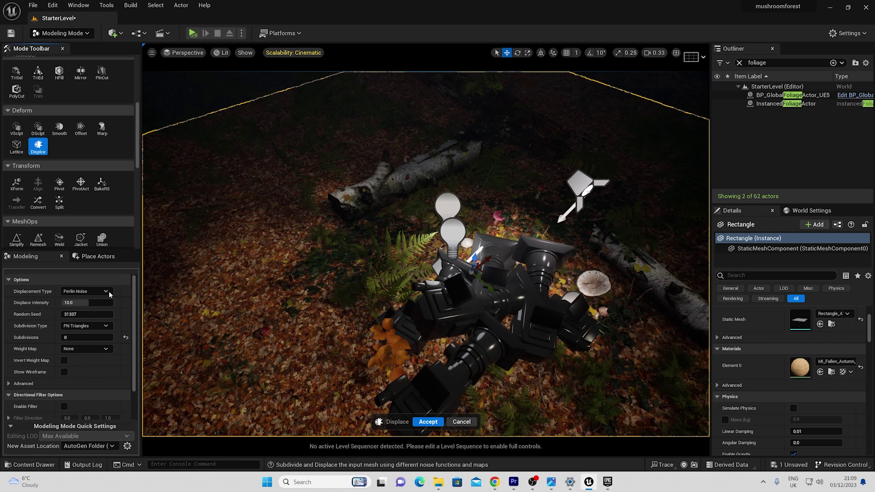
{"action": "left_click", "coordinate": [109, 292]}
{"action": "left_click", "coordinate": [86, 328]}
{"action": "scroll", "coordinate": [108, 359], "scroll_direction": "down", "scroll_amount": 5}
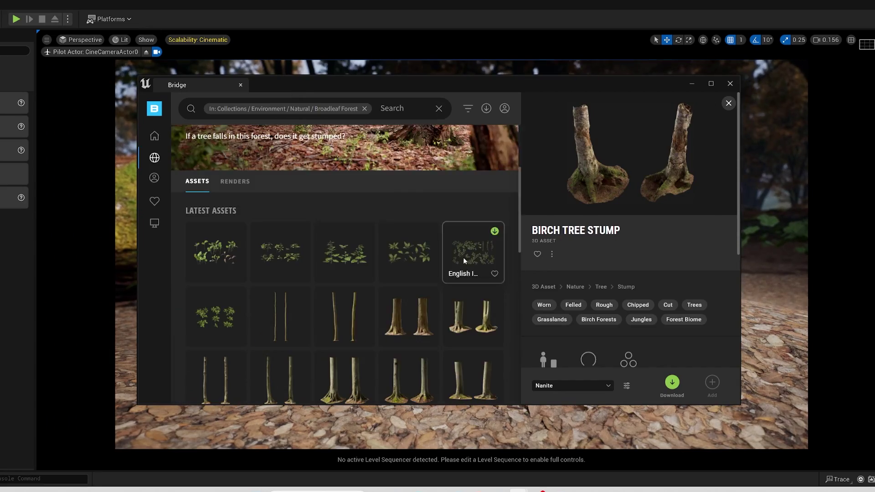
{"action": "left_click", "coordinate": [417, 249]}
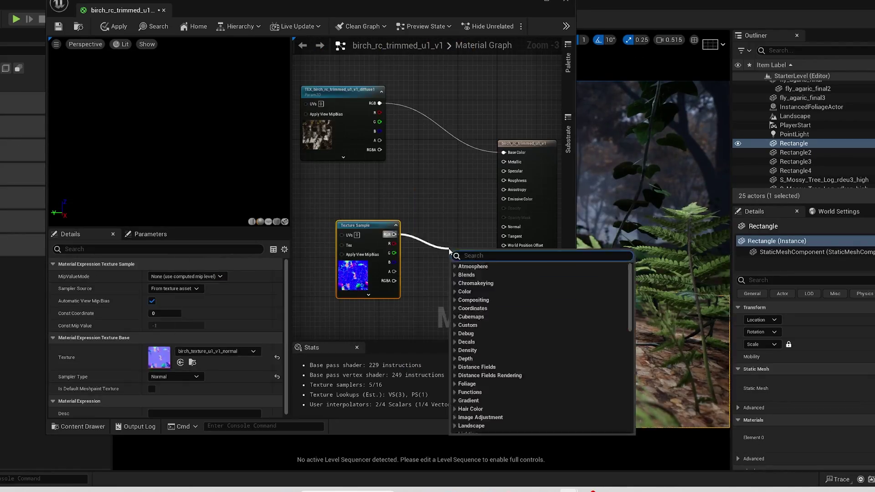
Search 'normal s' in the birch material graph to add the normal Texture Sample.
{"action": "type", "text": "normal s"}
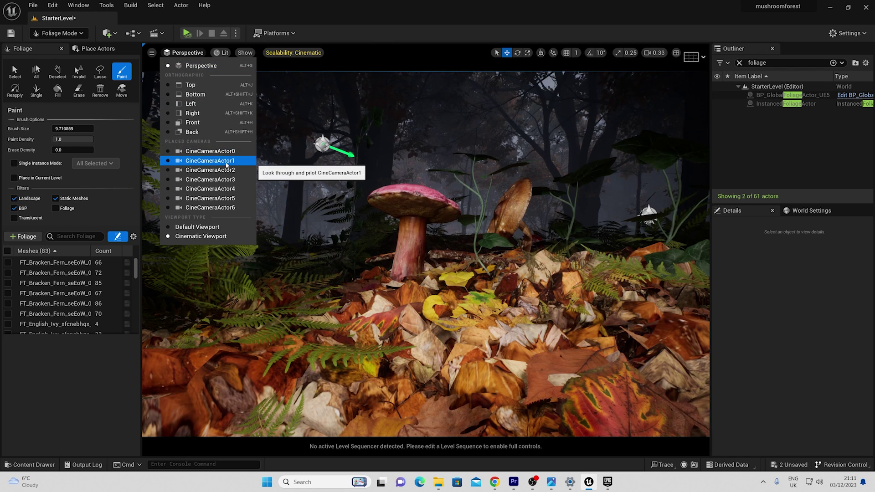
Pilot CineCameraActor1 and search its Details for the aperture settings.
{"action": "left_click", "coordinate": [226, 161]}
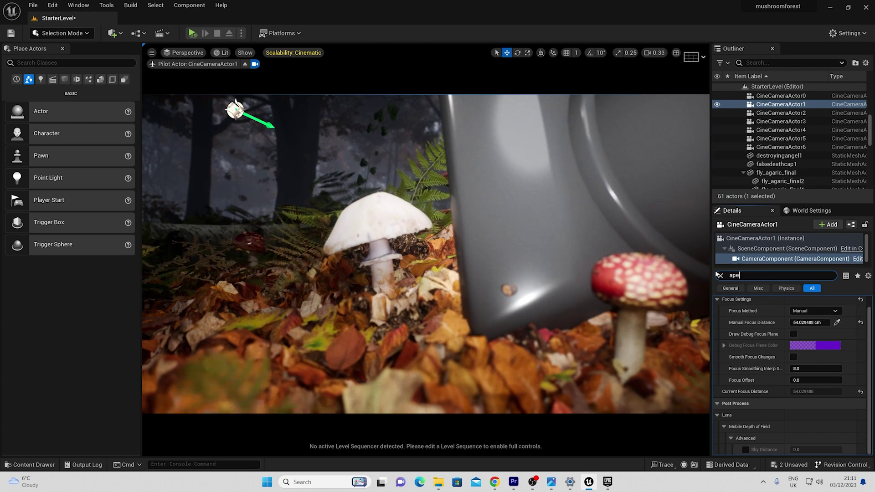
{"action": "type", "text": "pe"}
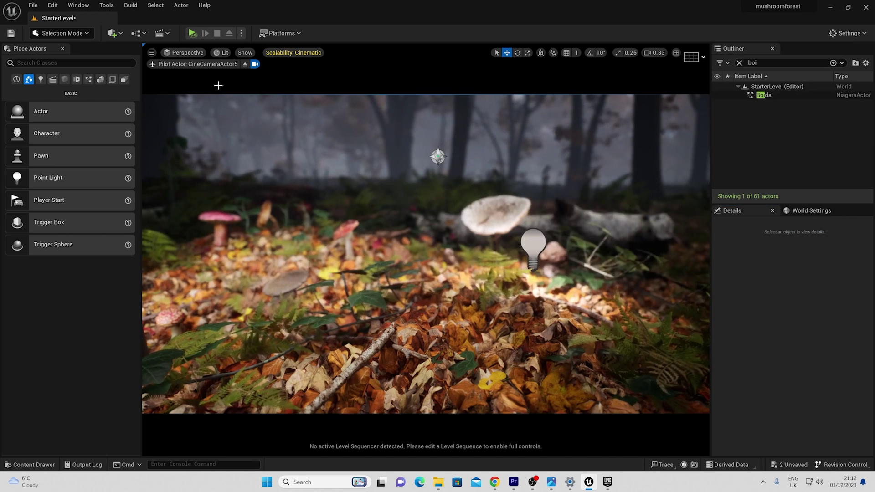
{"action": "left_click", "coordinate": [245, 64]}
Pilot CineCameraActor4 and switch to Foliage Mode.
{"action": "left_click", "coordinate": [184, 52]}
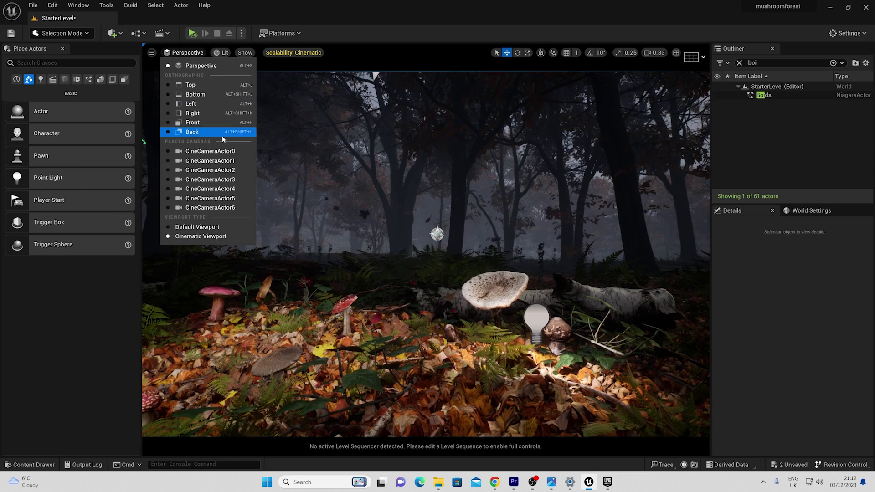
{"action": "left_click", "coordinate": [220, 189]}
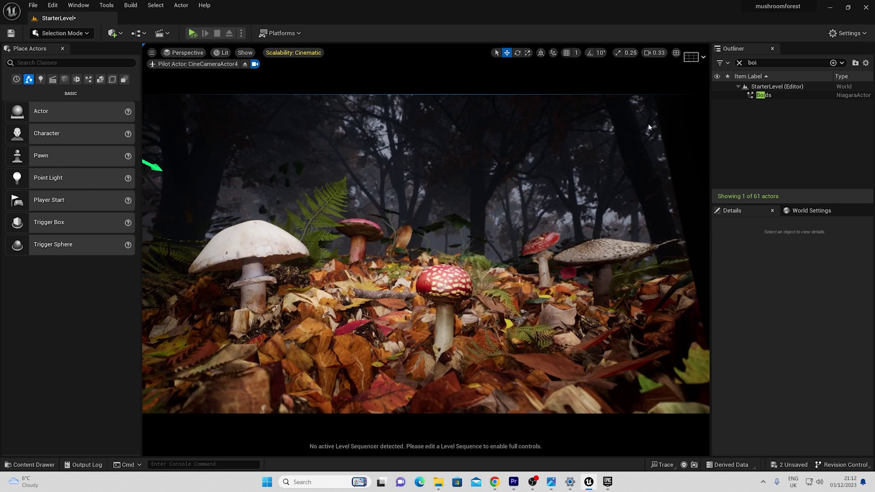
{"action": "left_click", "coordinate": [752, 63]}
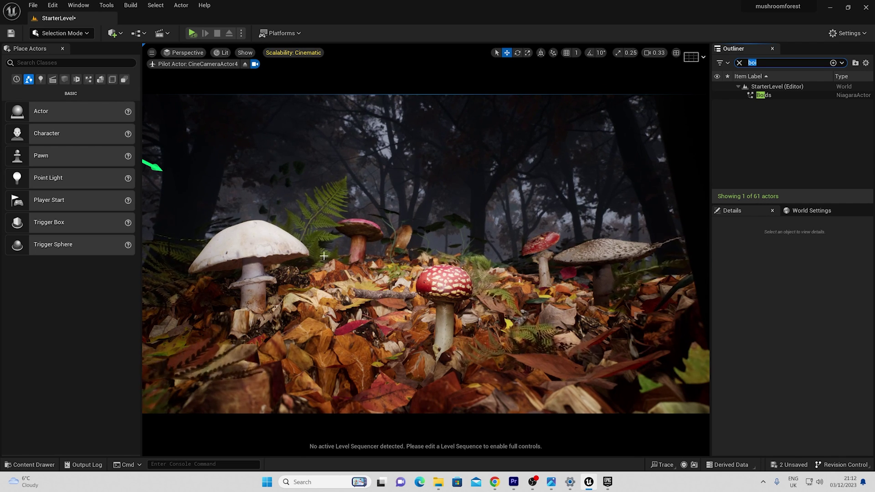
{"action": "key", "text": "shift+3"}
Open the Content Drawer, then view the Leaf Pack page's yellow leaves, red leaves and leaf chart images.
{"action": "key", "text": "ctrl+space"}
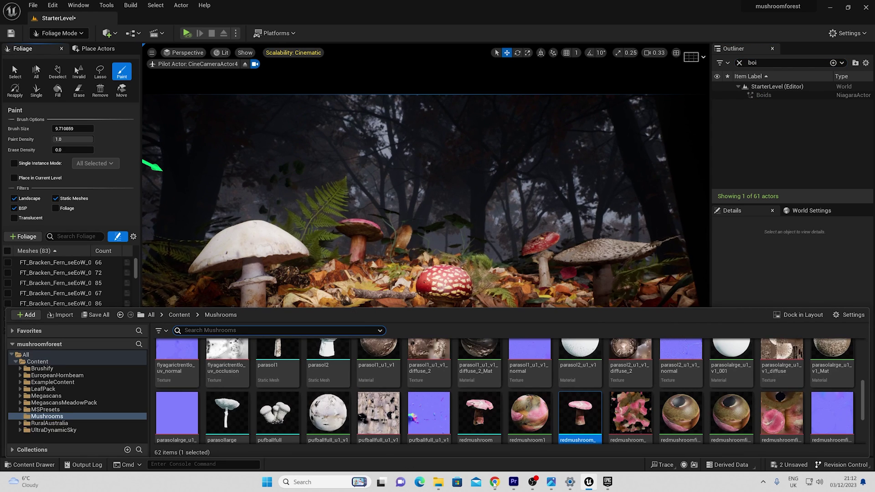
{"action": "left_click", "coordinate": [494, 482]}
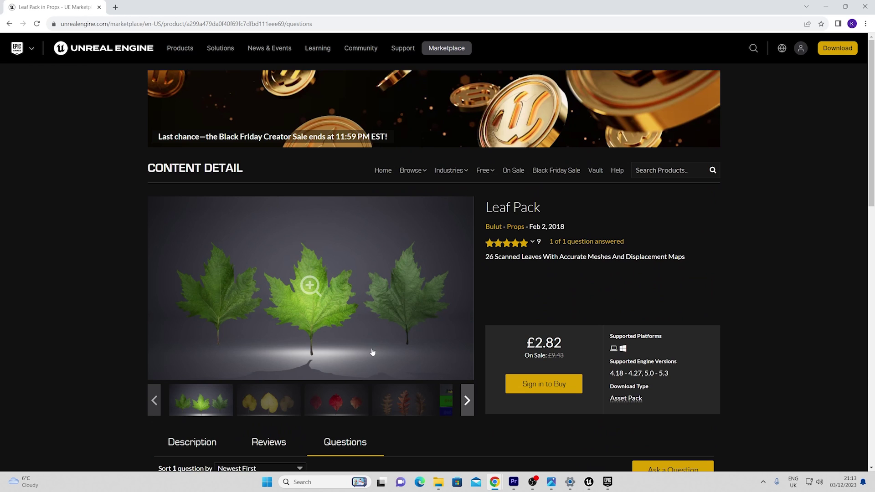
{"action": "left_click", "coordinate": [264, 411]}
{"action": "left_click", "coordinate": [339, 406]}
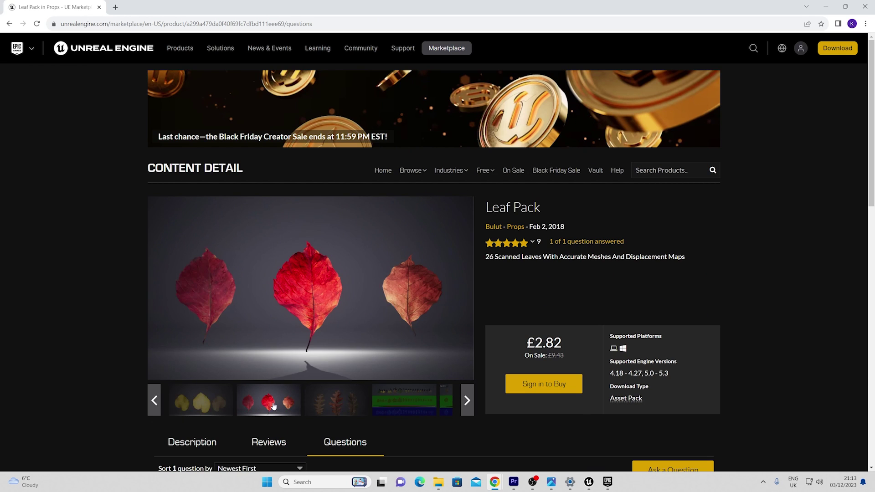
{"action": "left_click", "coordinate": [422, 403]}
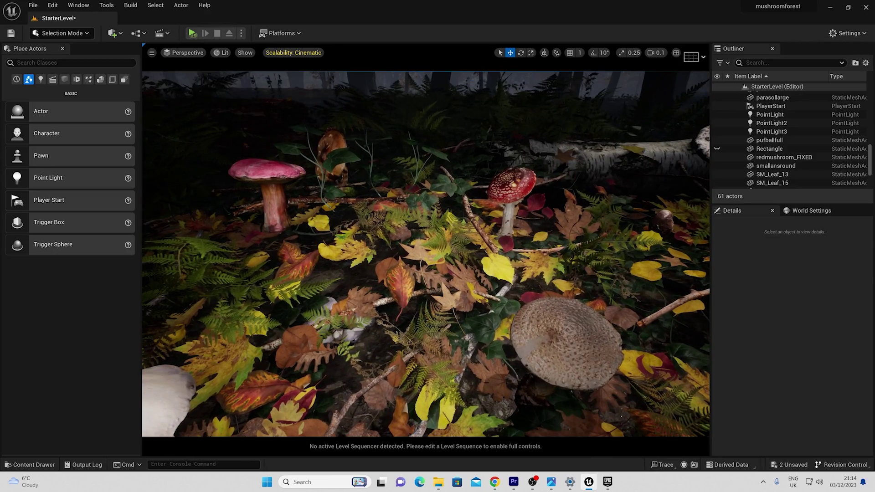
Select a placed SM_Leaf mesh on the forest floor.
{"action": "left_click", "coordinate": [401, 292]}
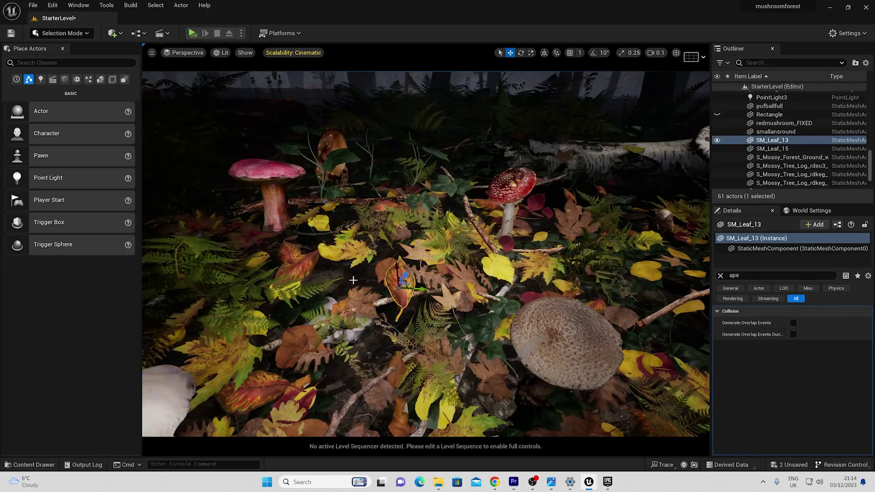